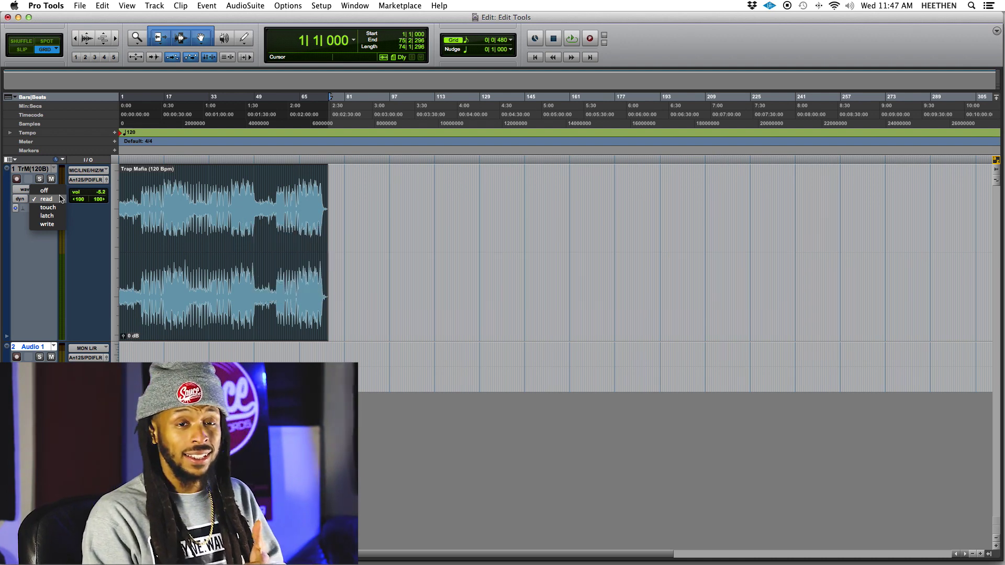
Step: Look at the tracks' automation mode selectors in the Mix window, and return to the Edit window
click(33, 281)
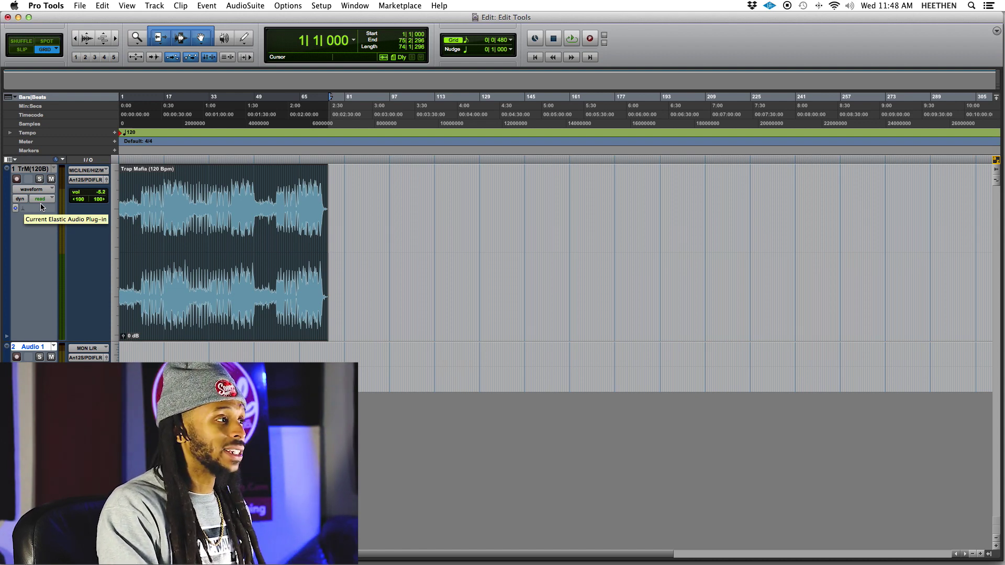
key(super+equal)
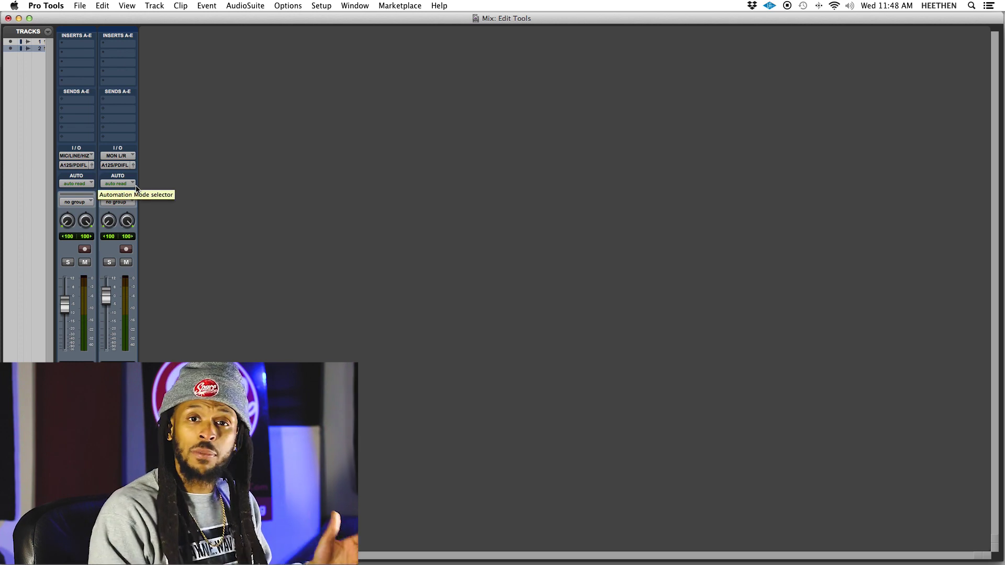
key(super+equal)
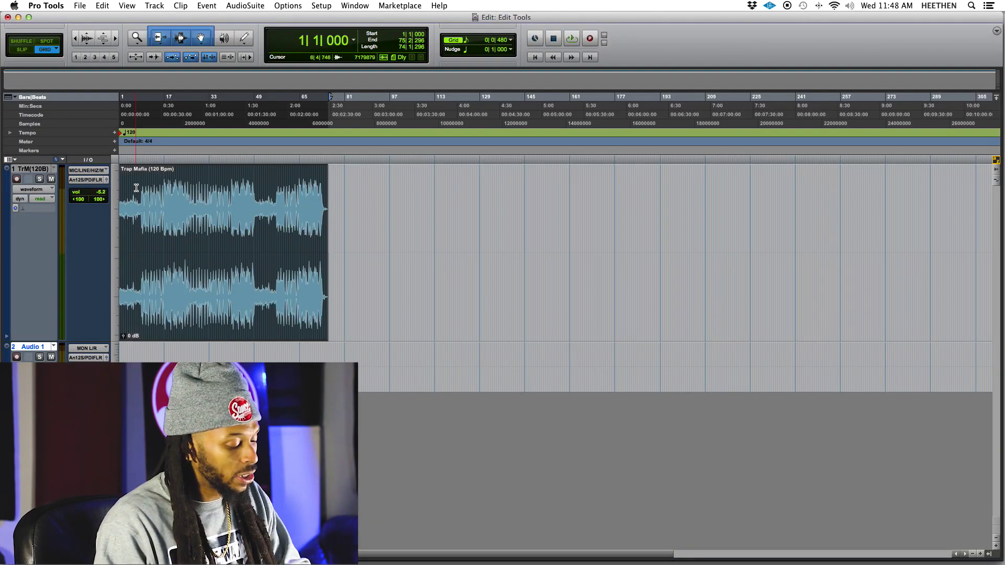
Step: Show the volume automation on the TrM(120B) track and delete all of its existing breakpoints
key(super+bracketright)
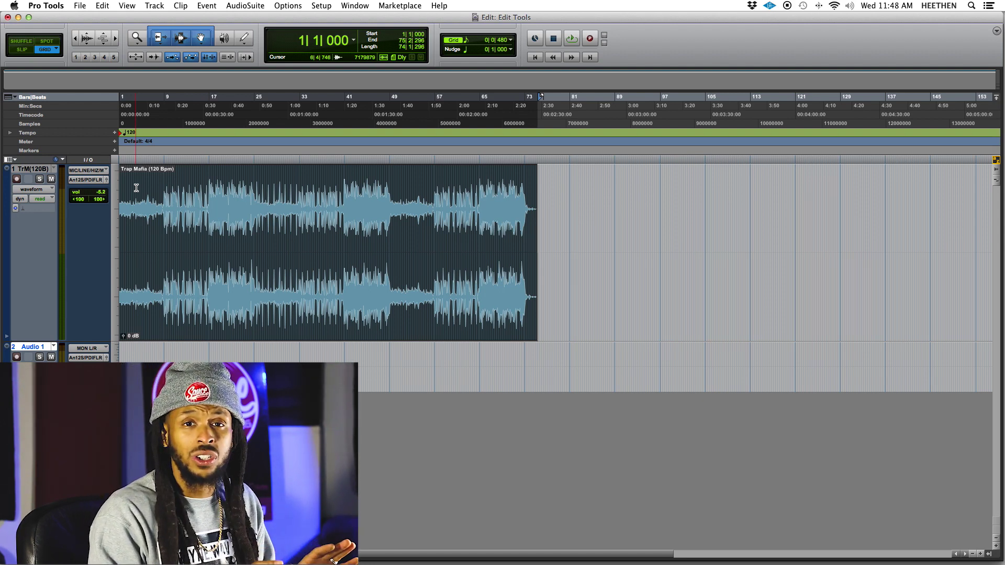
click(24, 190)
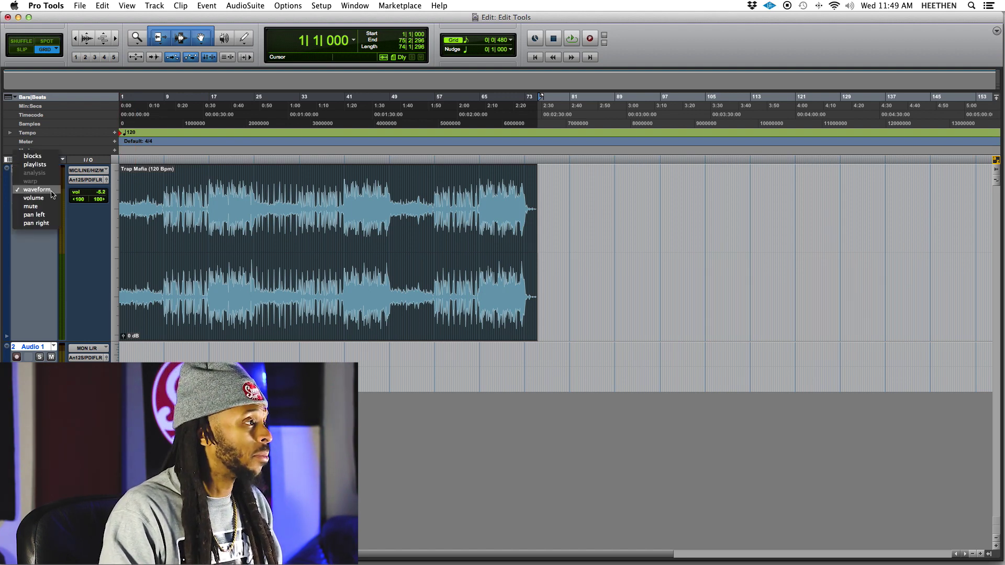
click(33, 199)
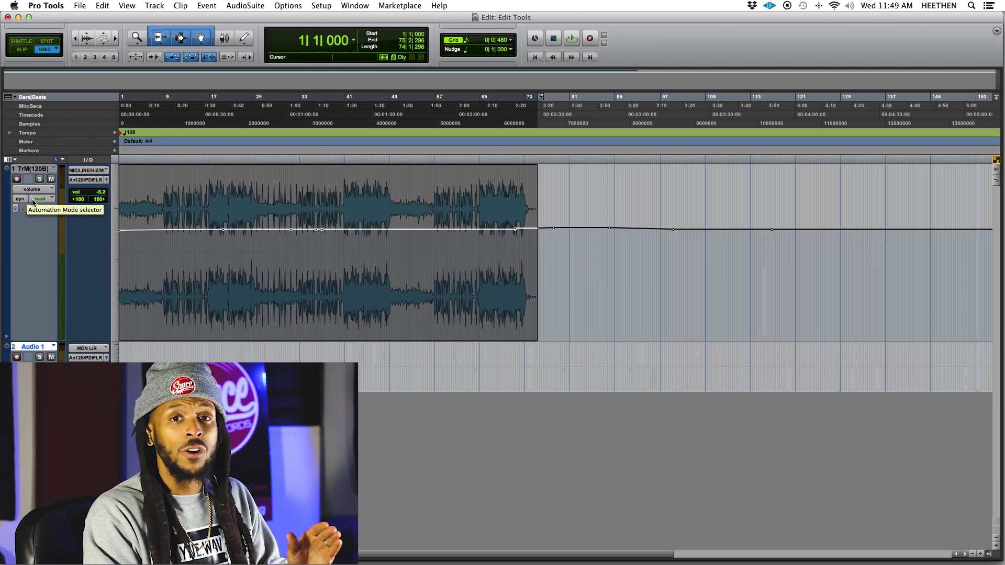
click(175, 261)
key(super+a)
key(Delete)
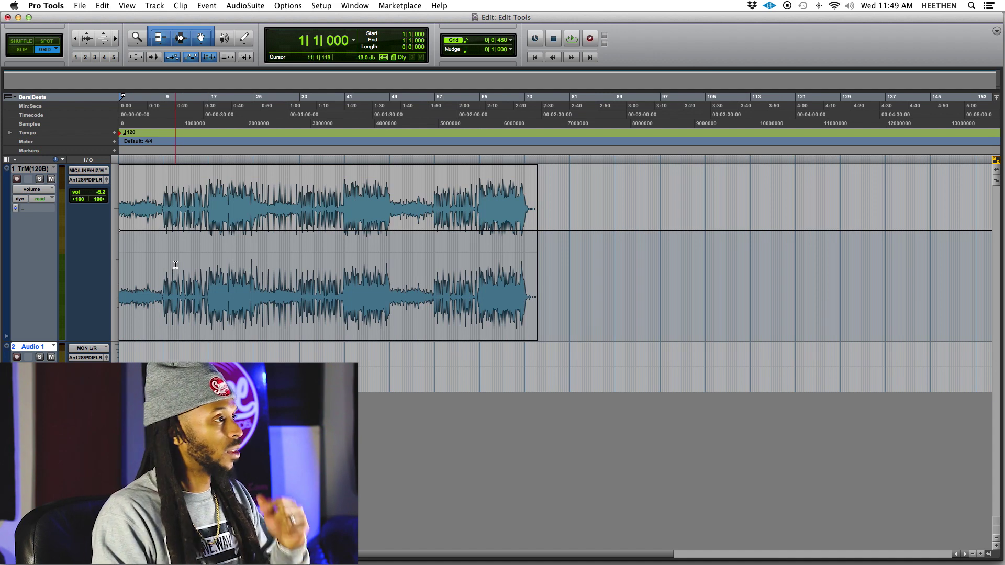
Step: Set the TrM(120B) track's automation mode to write and bring up the Automation window clear of the waveform
click(39, 199)
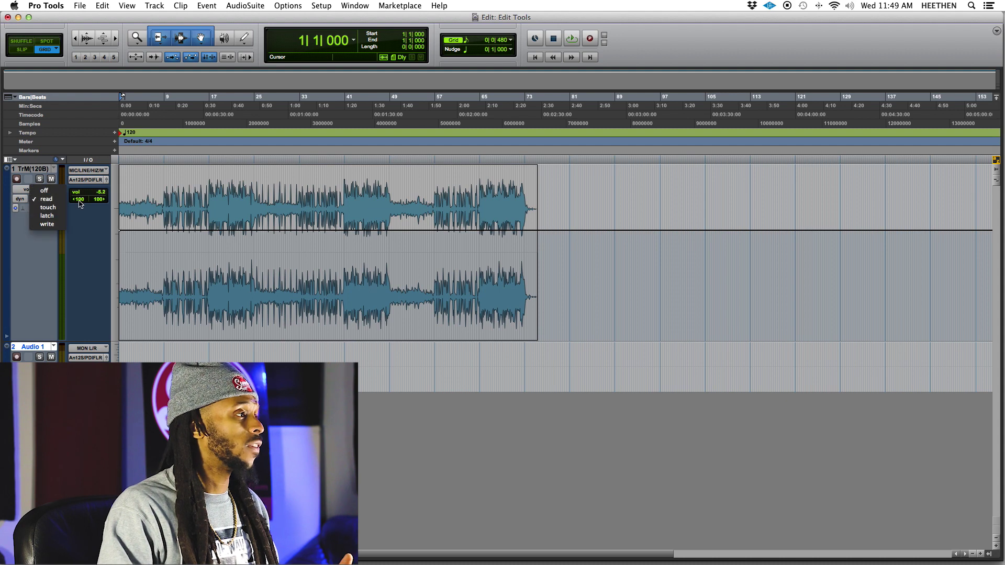
click(47, 224)
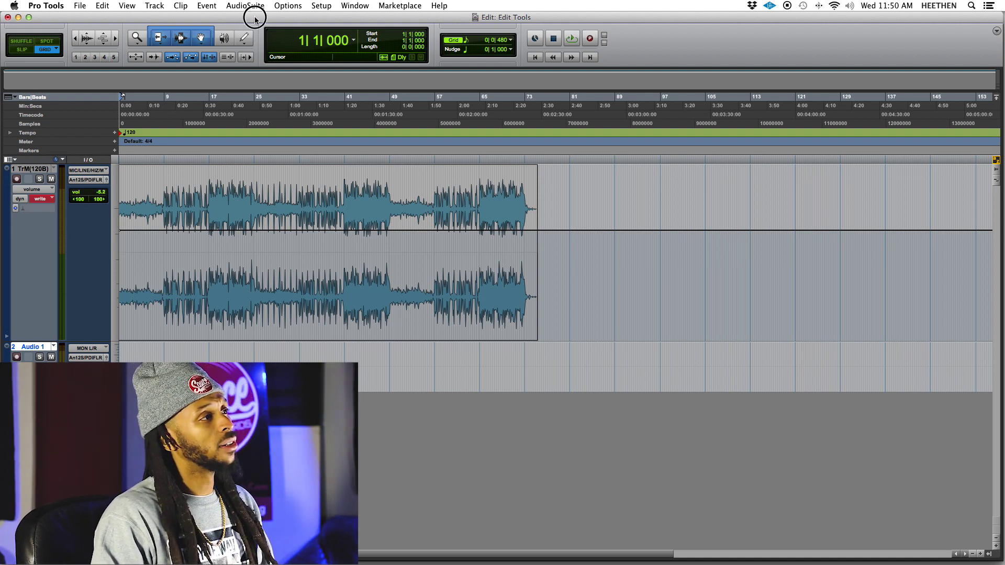
click(356, 5)
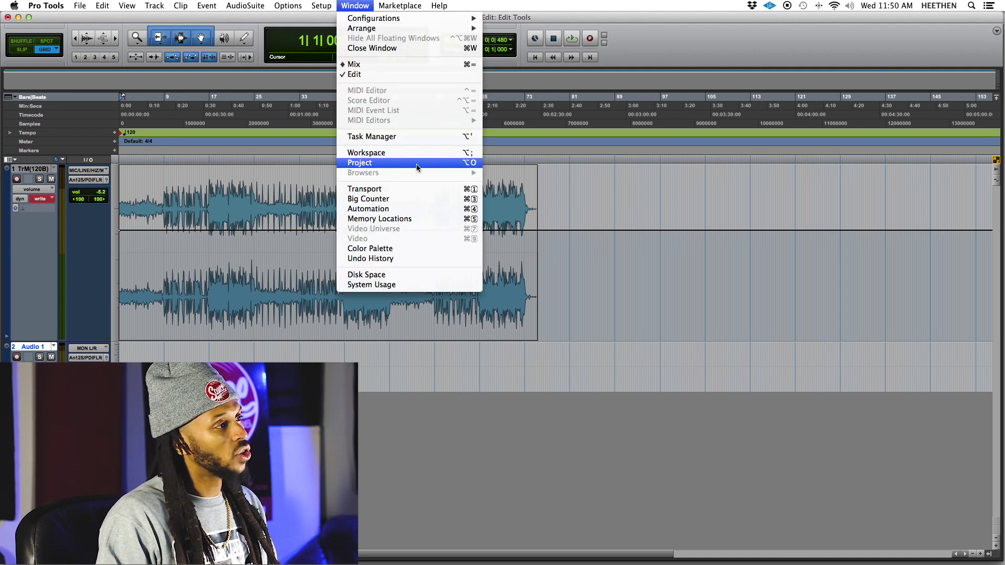
click(368, 208)
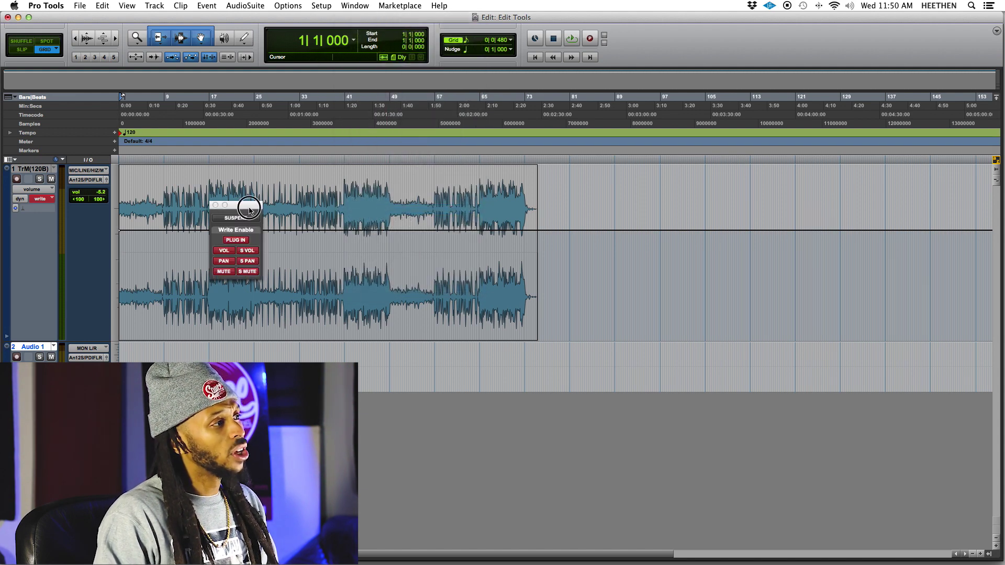
drag(254, 206, 296, 122)
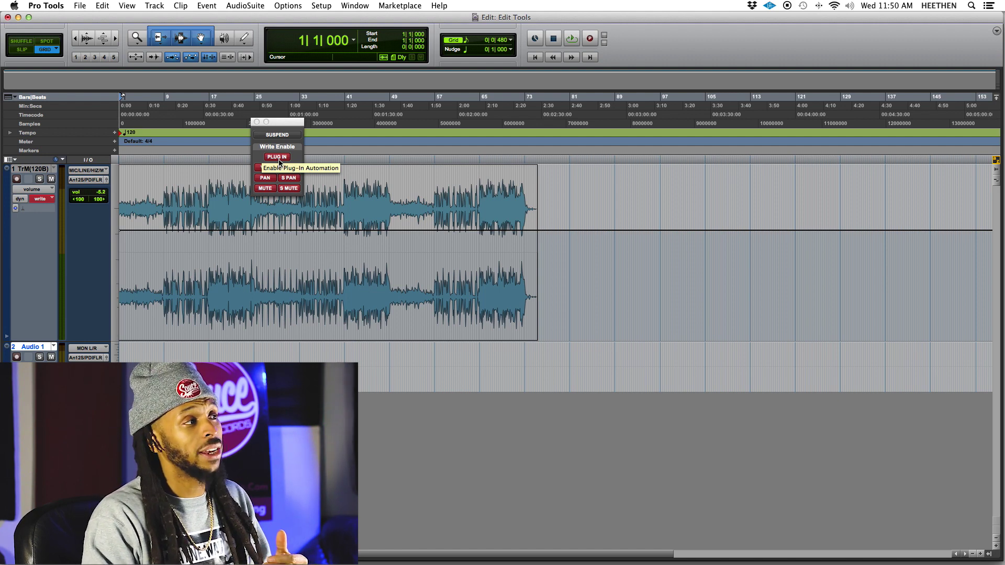
drag(290, 122, 325, 104)
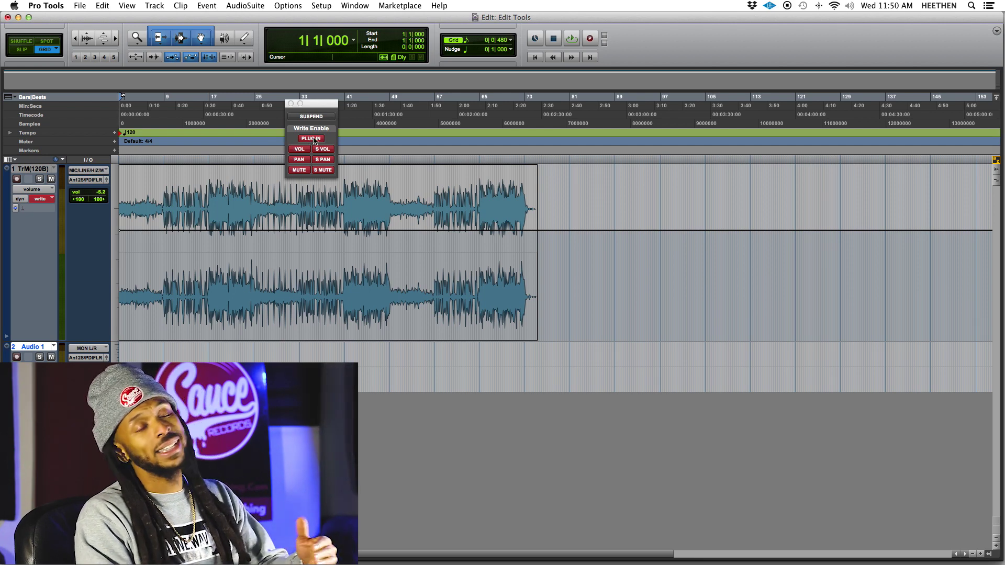
drag(324, 106, 501, 58)
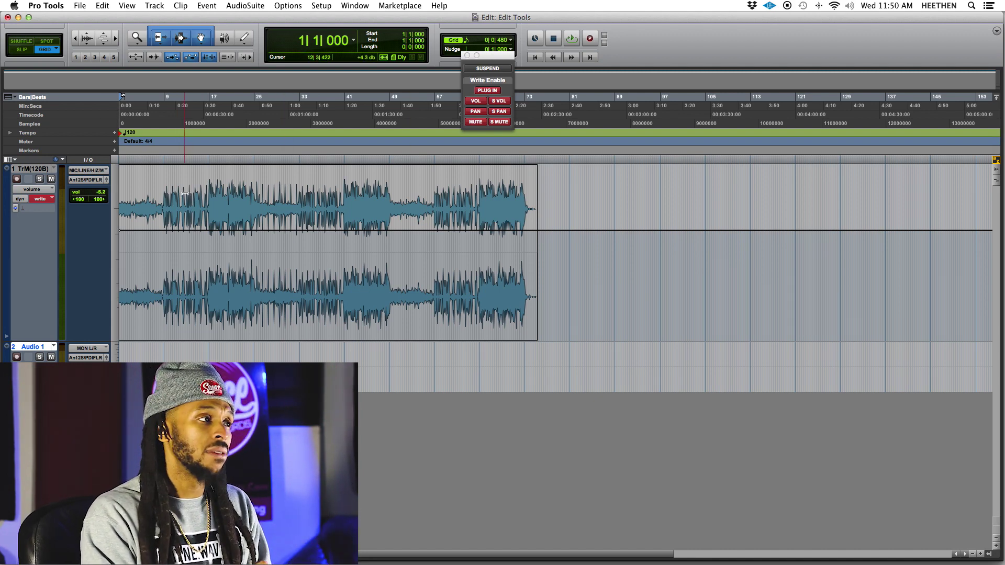
Step: Turn off write enable for plug-in, pan, mute and all send parameters, leaving only volume armed
click(355, 6)
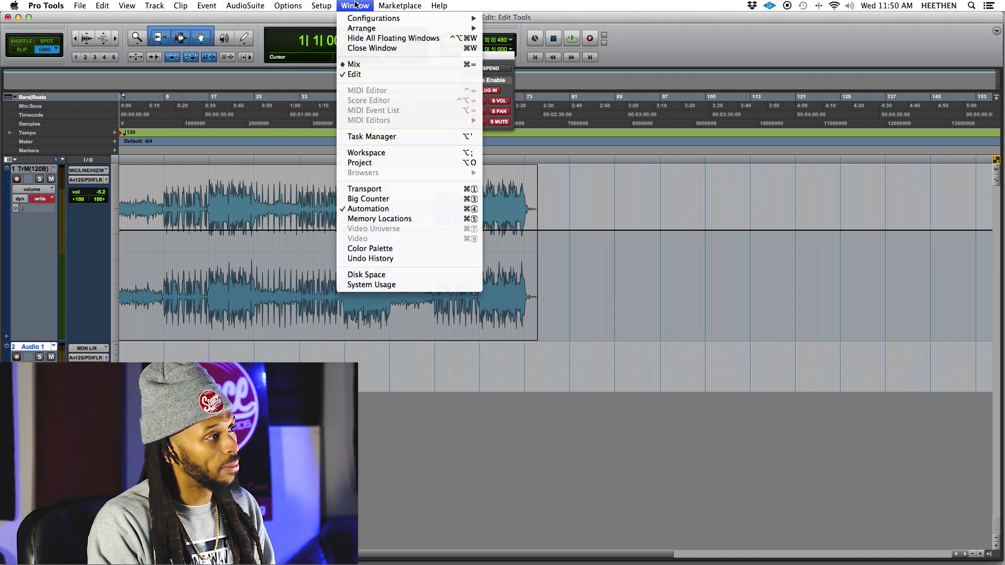
click(368, 208)
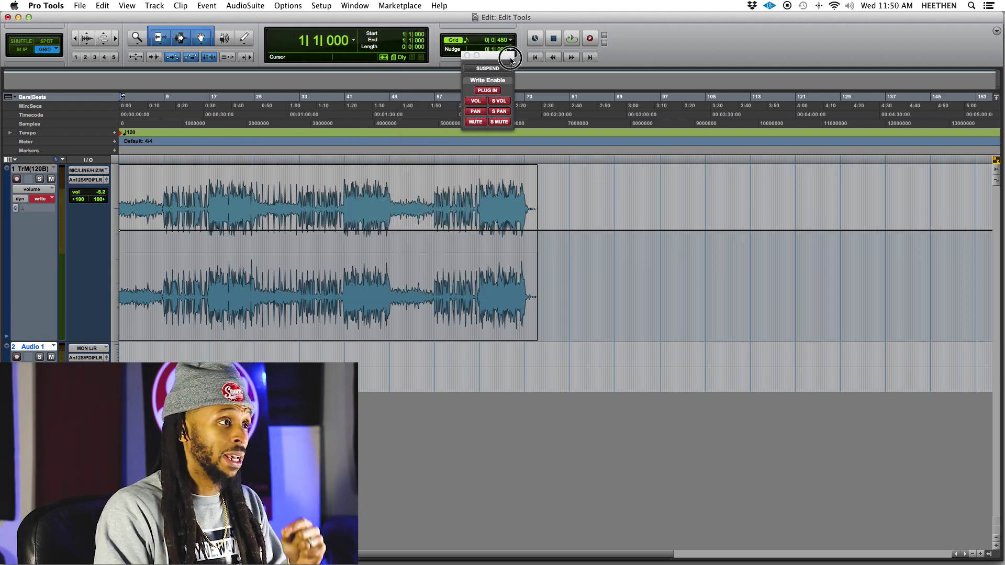
click(499, 122)
click(500, 111)
click(499, 101)
click(487, 90)
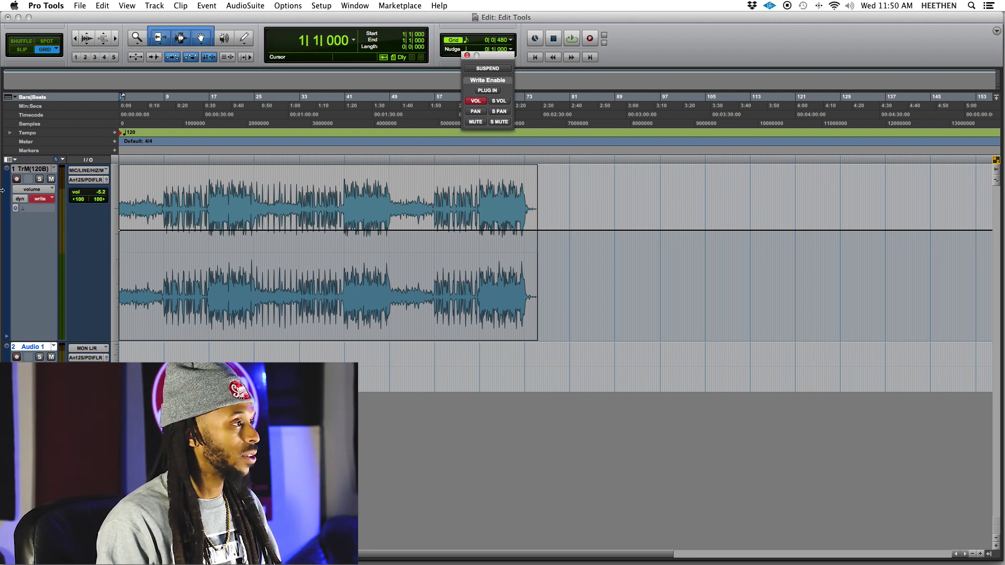
Step: Open the TrM(120B) track's output fader window and place it beside the end of the clip
click(107, 182)
drag(208, 89, 586, 82)
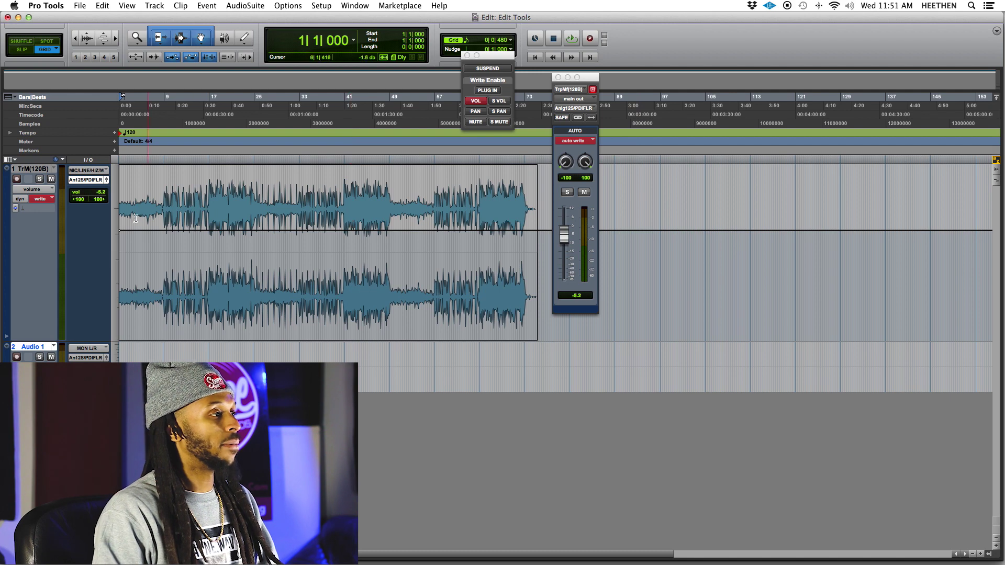
drag(150, 245, 289, 235)
click(290, 235)
Step: Record a write-mode volume pass from bar 1 to about bar 17, riding the fader and finishing near -12.3 dB
key(Return)
key(space)
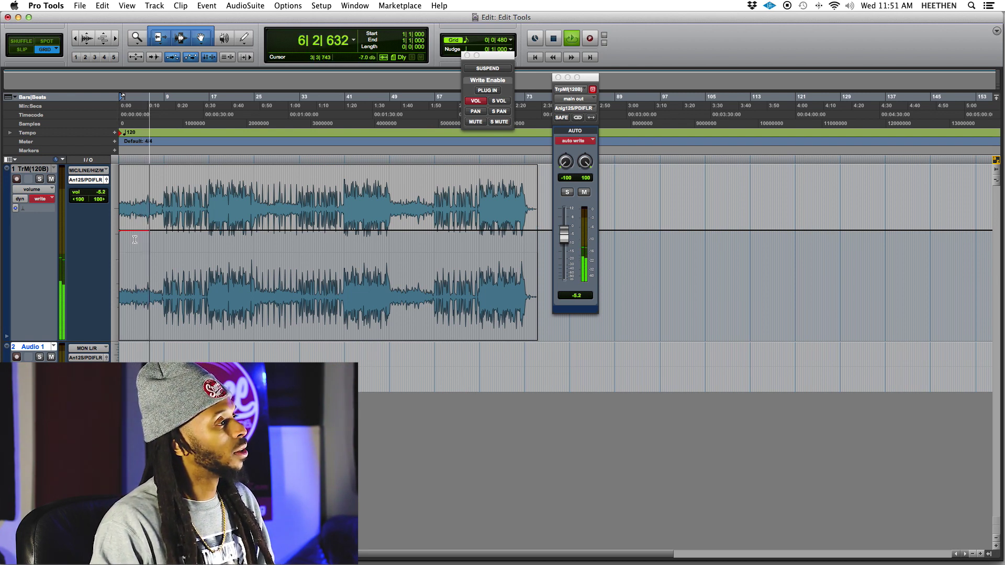
drag(561, 239, 582, 241)
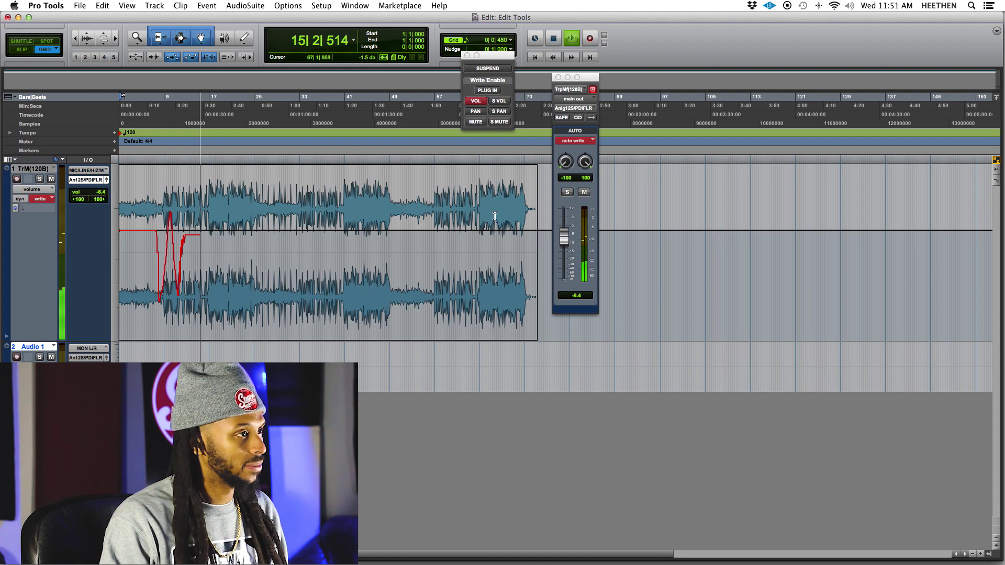
drag(563, 237, 564, 249)
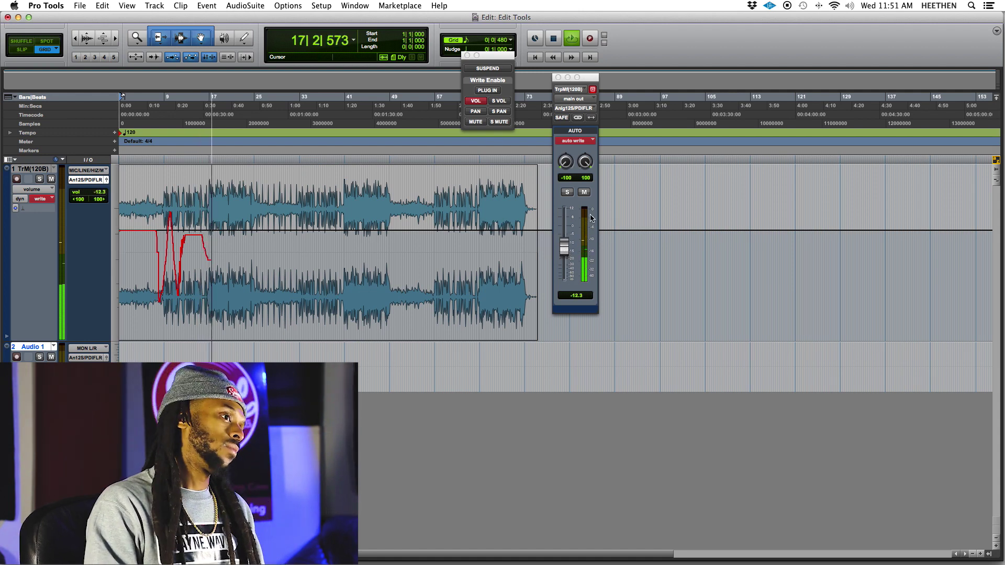
key(space)
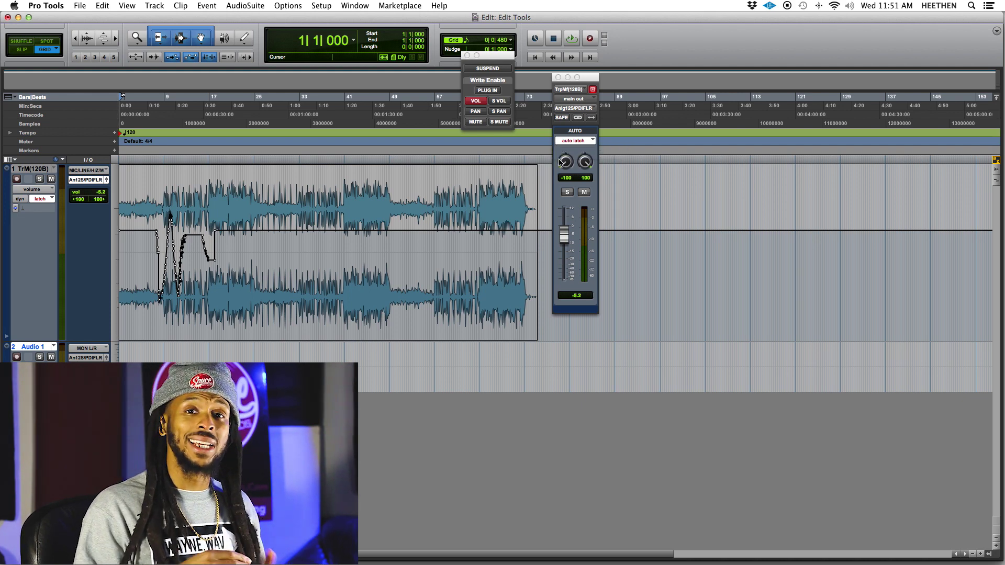
Step: Set the automation mode back to write and overwrite the volume up to about bar 9 without moving the fader
click(574, 140)
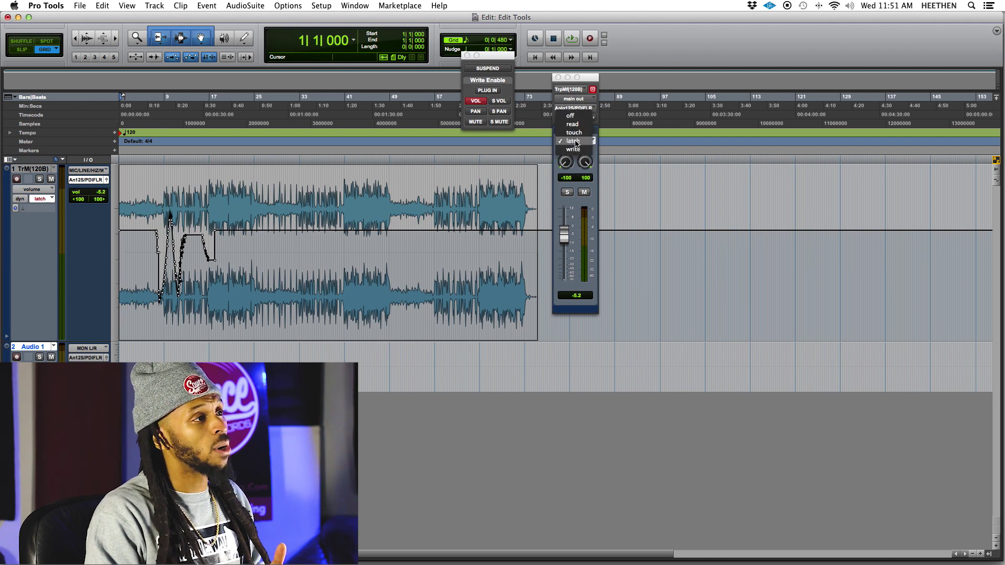
click(575, 152)
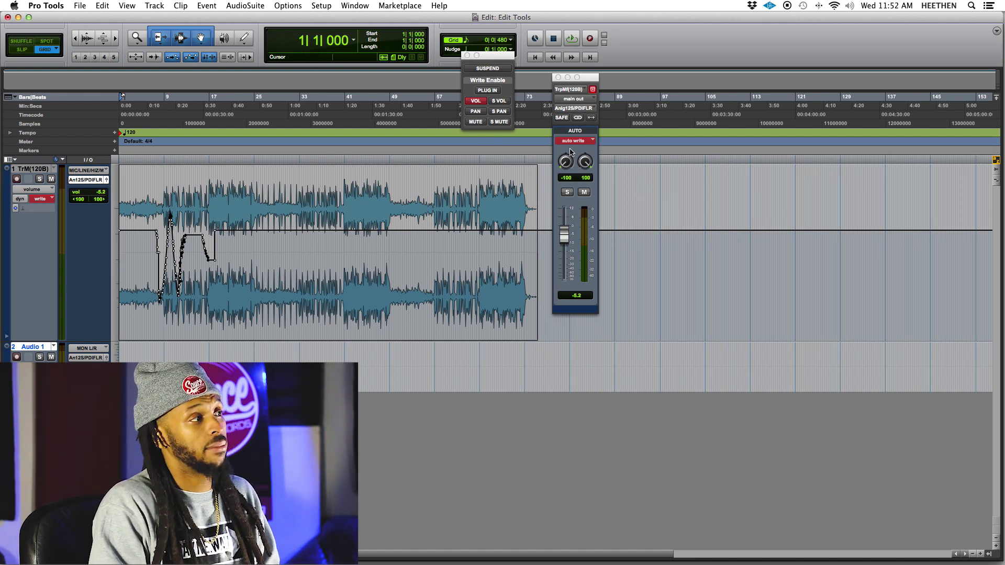
key(space)
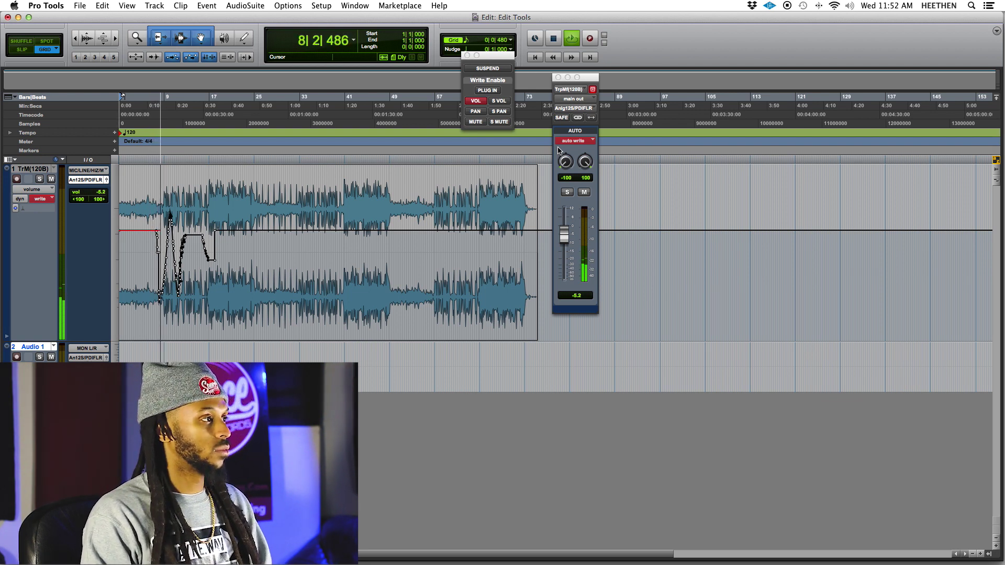
key(space)
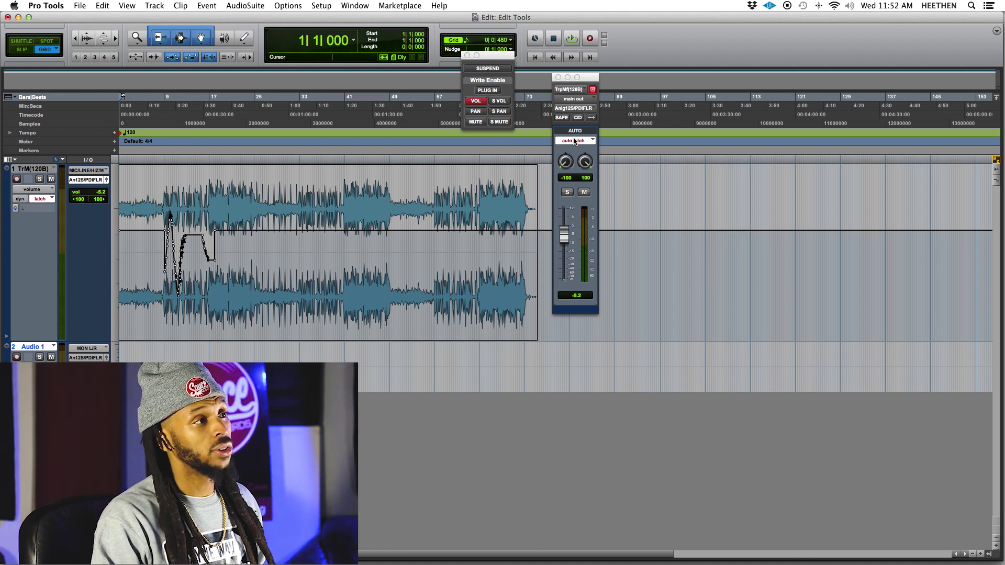
Step: Shift the output fader window slightly and set the TrM(120B) track's automation mode to touch
click(571, 141)
click(578, 131)
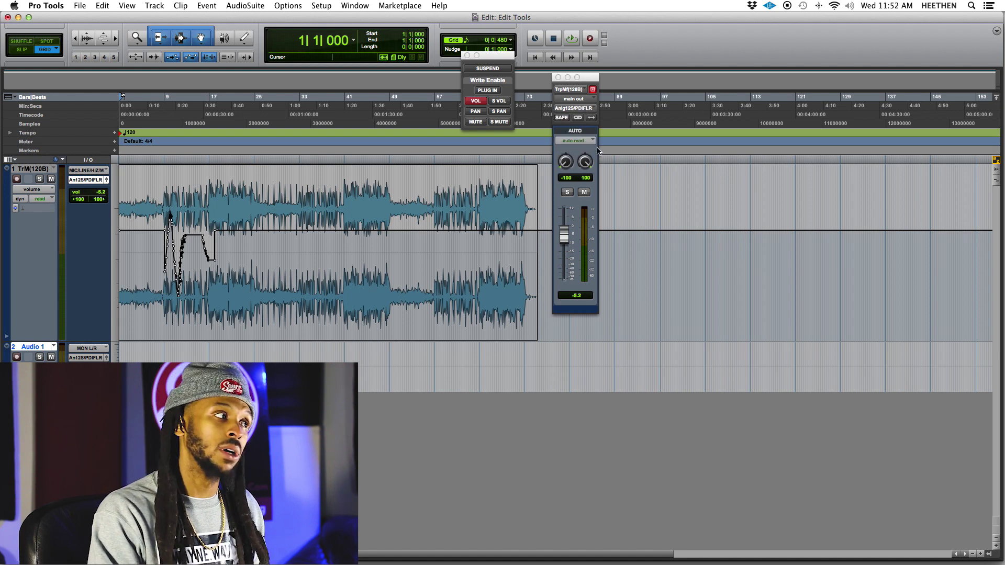
mouse_move(594, 79)
mouse_down()
mouse_move(599, 98)
mouse_move(577, 85)
mouse_up()
click(51, 197)
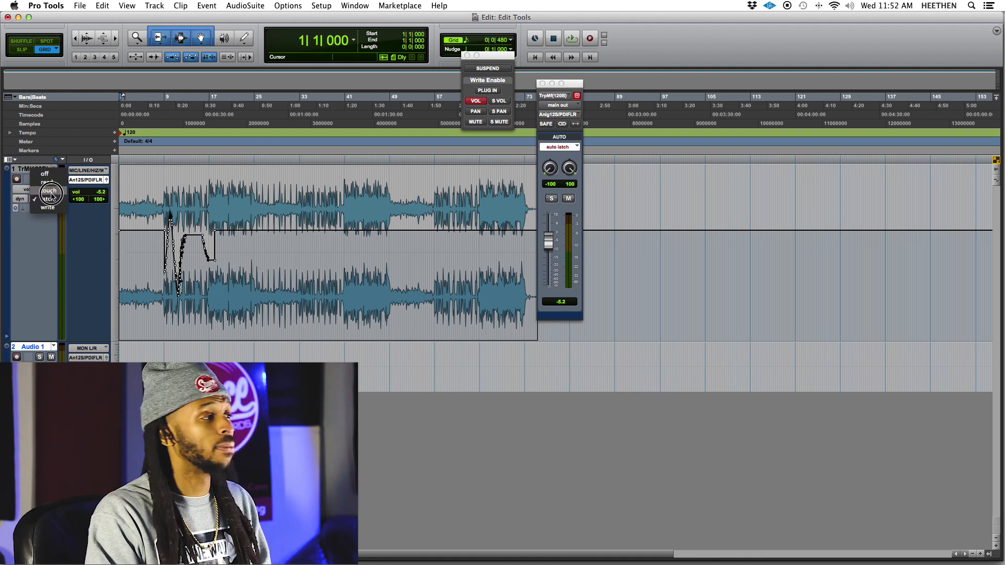
click(48, 191)
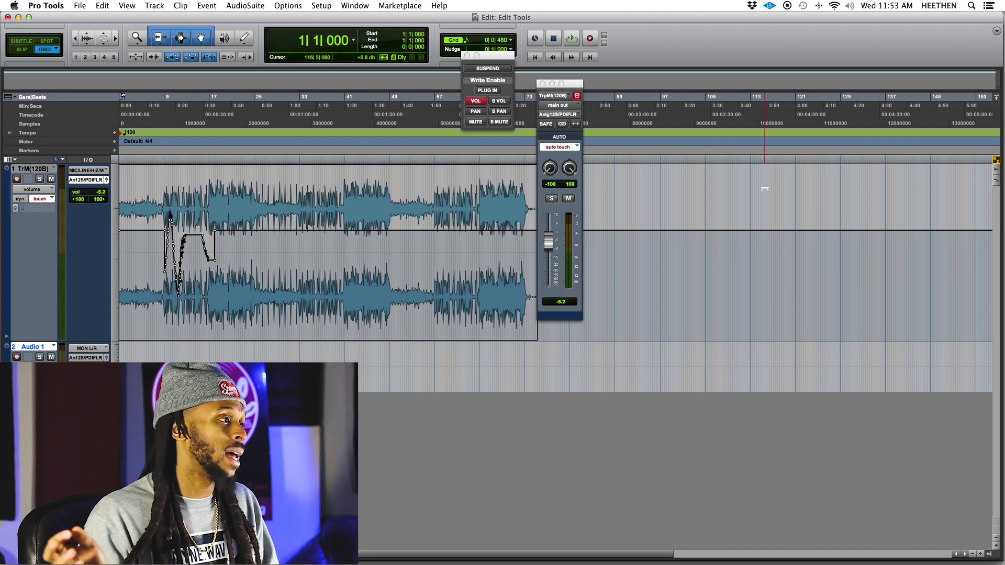
Step: Record a touch-mode volume pass from the start, riding and releasing the fader between about bars 4 and 14
key(space)
key(super+bracketright)
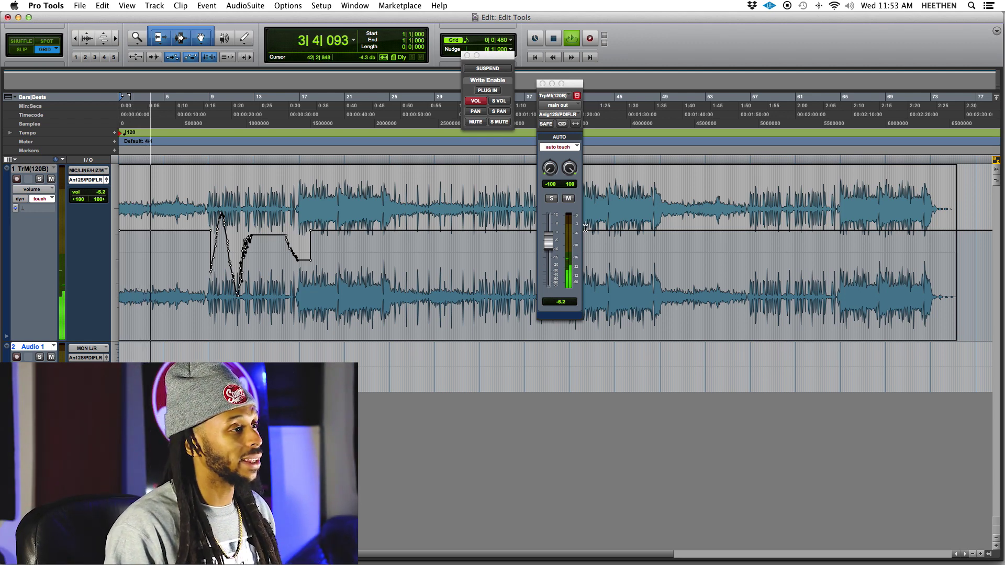
drag(550, 242, 567, 263)
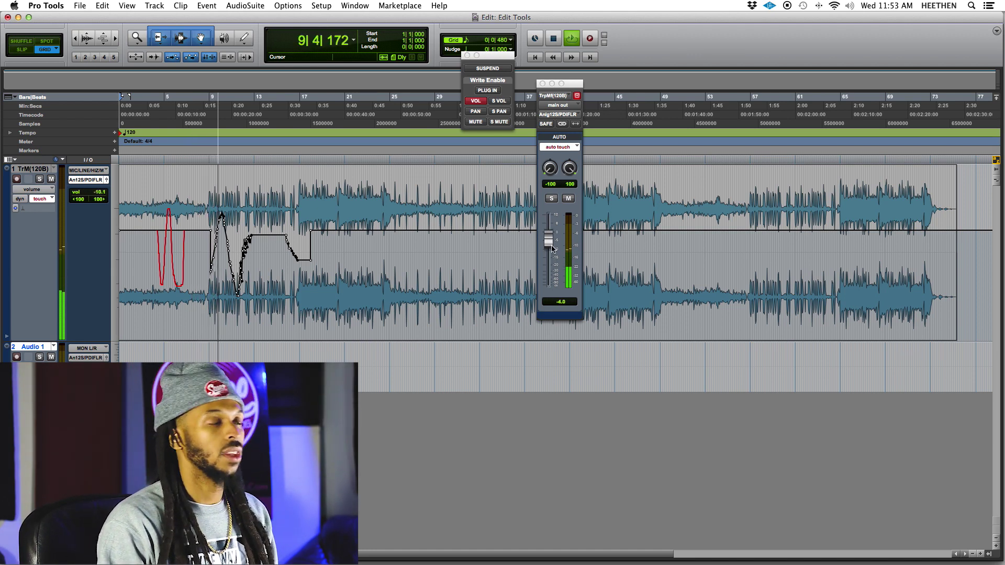
mouse_move(551, 246)
mouse_down()
mouse_move(546, 260)
mouse_move(556, 242)
mouse_move(558, 252)
mouse_up()
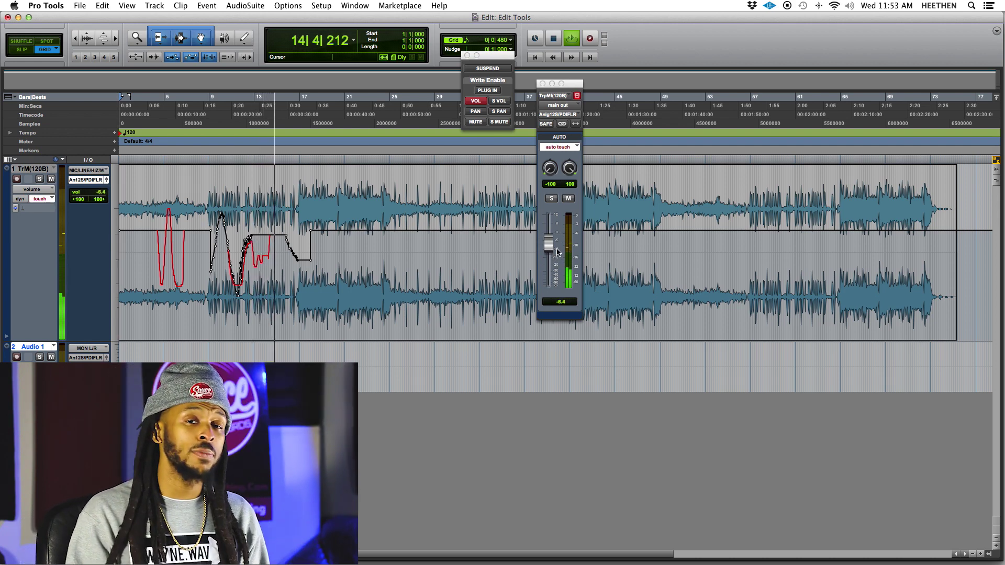
key(space)
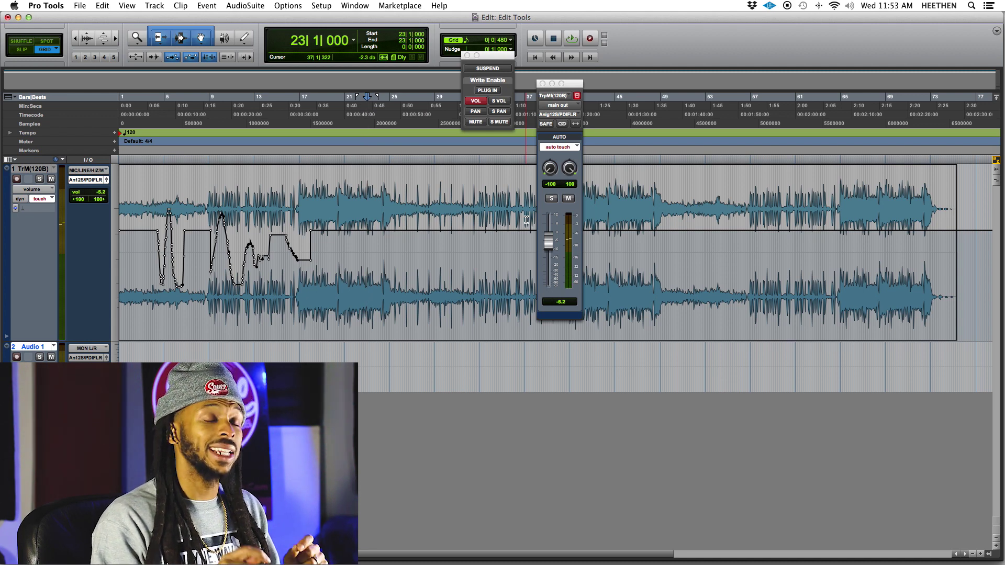
Step: Set the automation mode to latch and record a volume pass from bar 1, releasing the fader near -3.1 dB and again near -14.5 dB
click(552, 147)
click(566, 157)
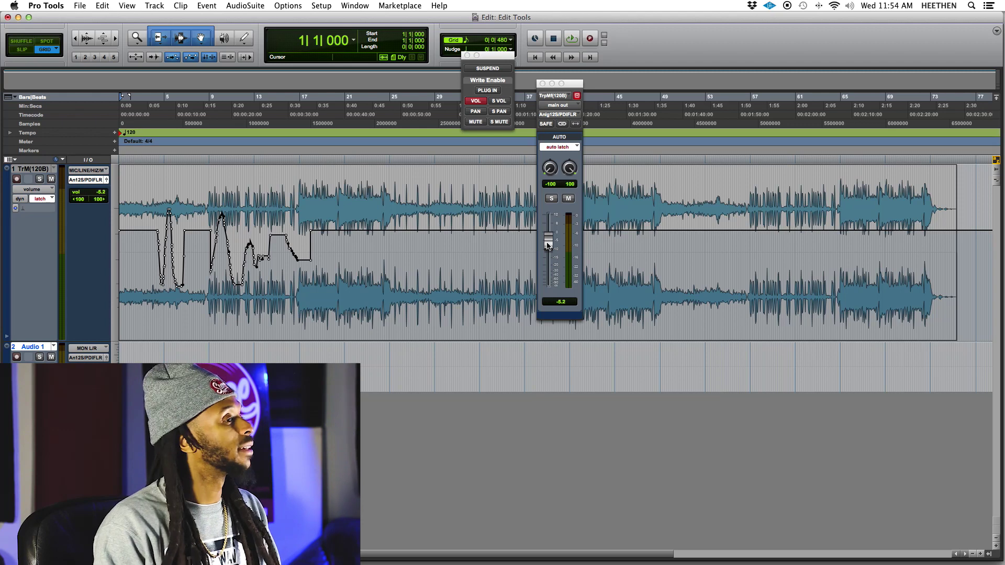
key(space)
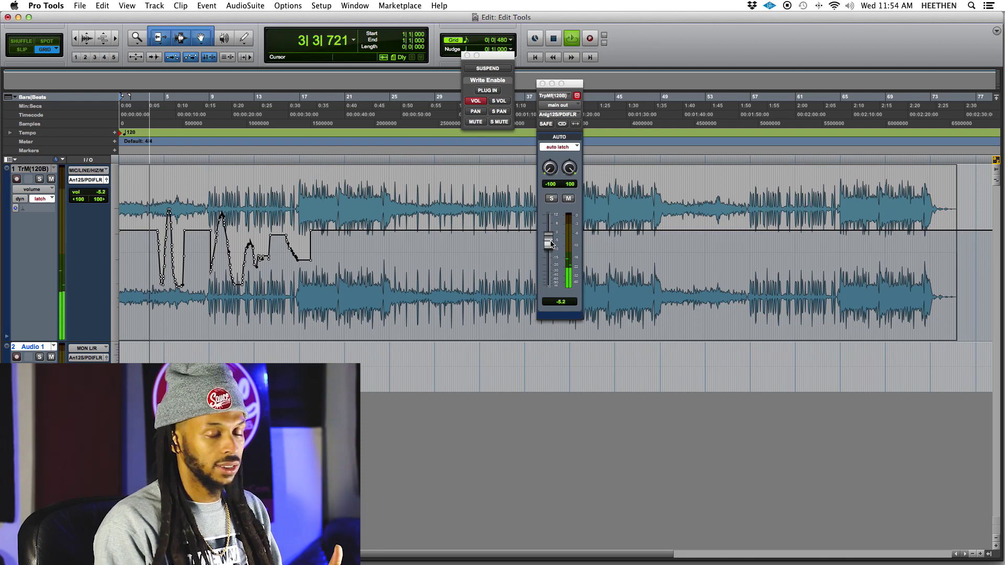
drag(551, 243, 549, 265)
click(552, 247)
mouse_move(551, 247)
mouse_down()
mouse_move(551, 237)
mouse_move(554, 255)
mouse_move(550, 238)
mouse_up()
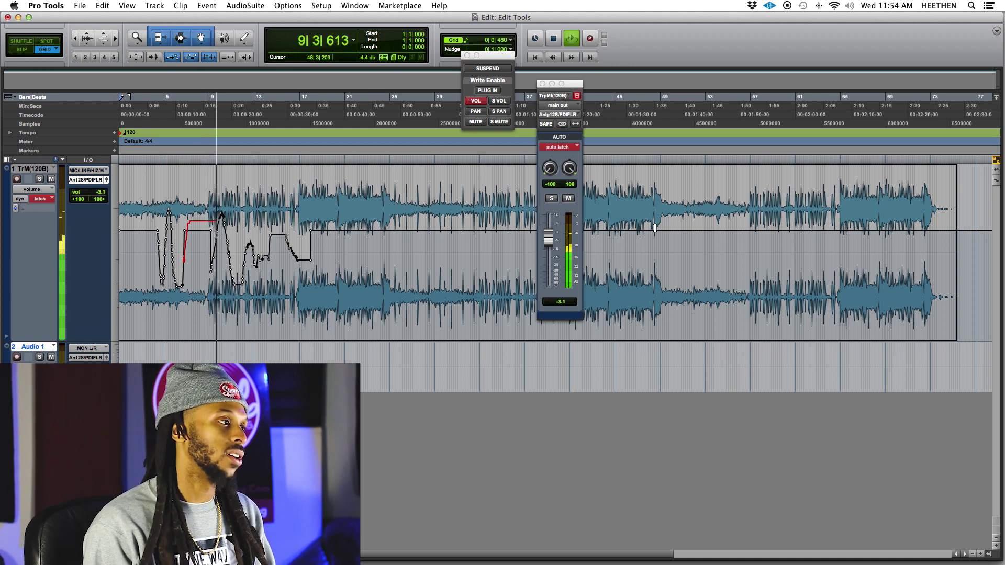
drag(549, 238, 546, 262)
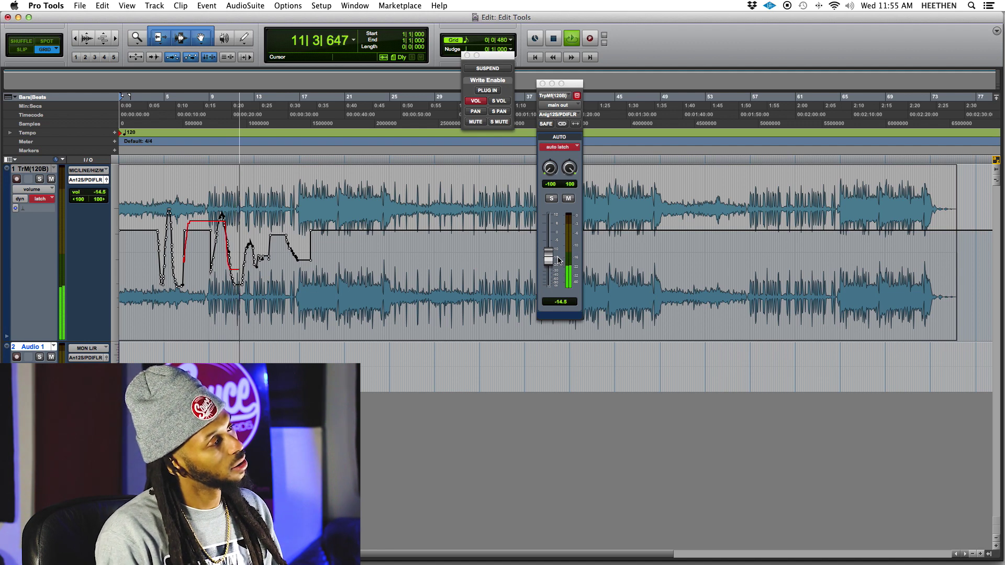
key(space)
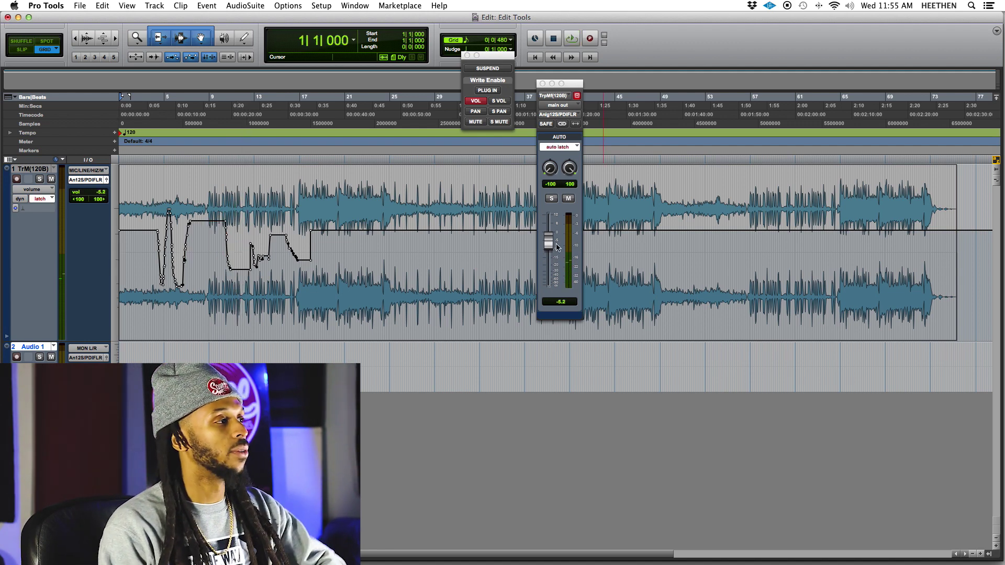
Step: Switch the TrM(120B) track's automation mode to read, and finally turn its automation off
click(554, 148)
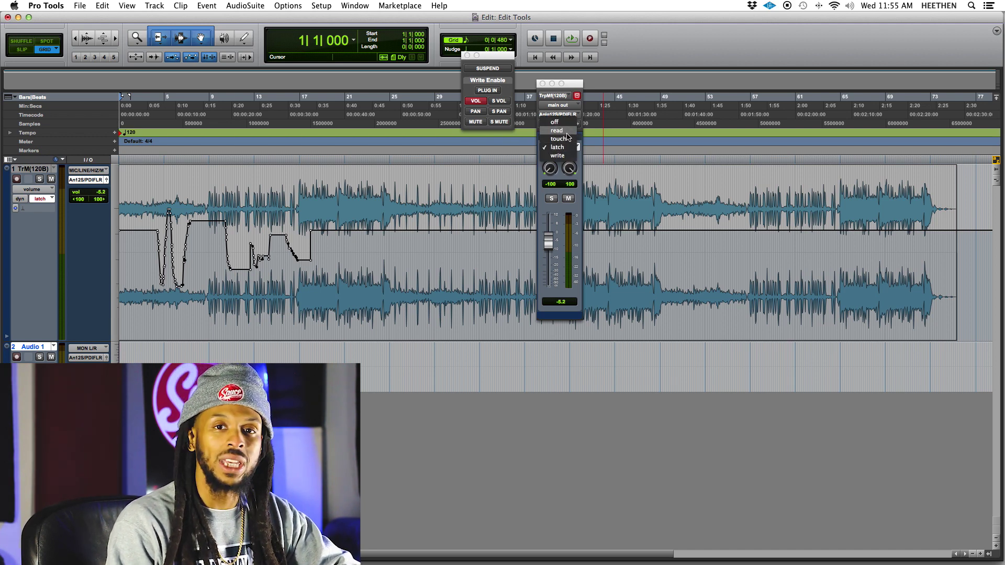
click(567, 134)
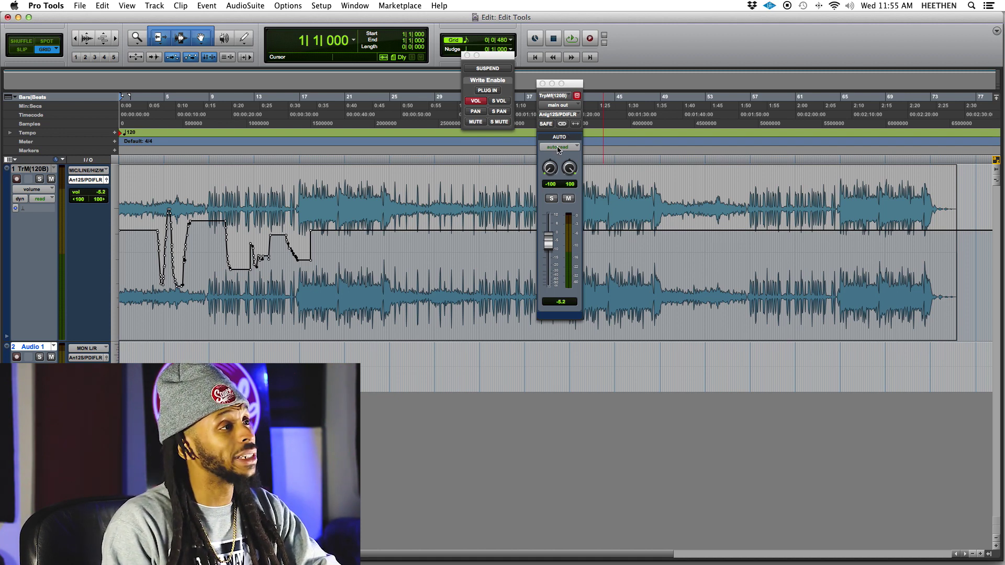
click(558, 148)
click(558, 141)
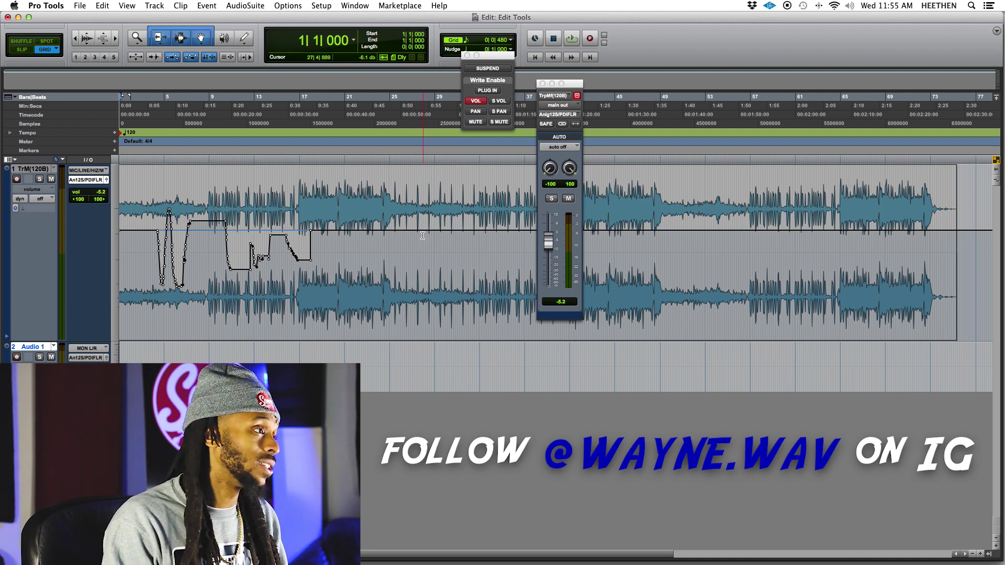
Step: Delete the volume automation from bar 1 to bar 26 on the TrM(120B) track and set its track view to waveform
drag(401, 235, 32, 249)
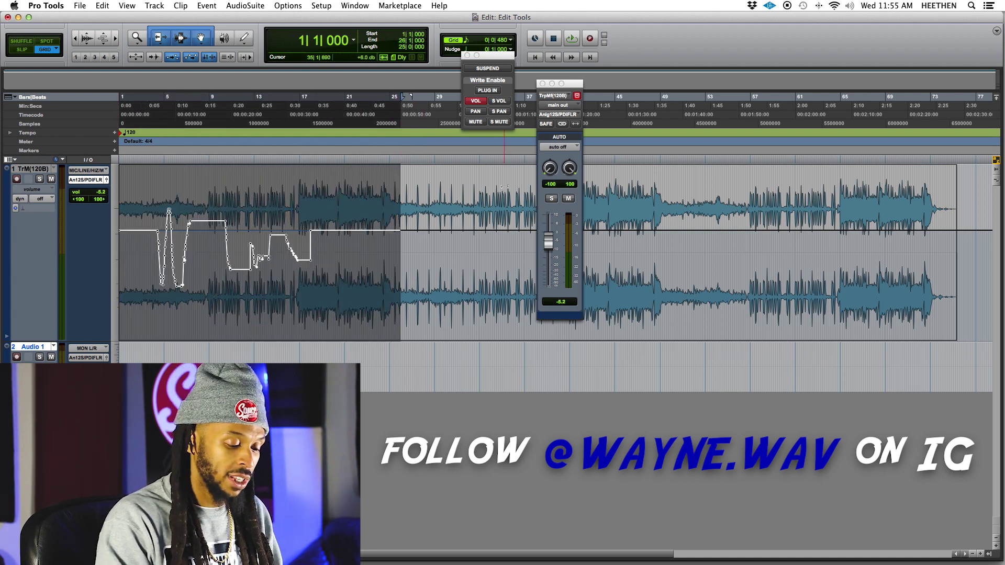
key(BackSpace)
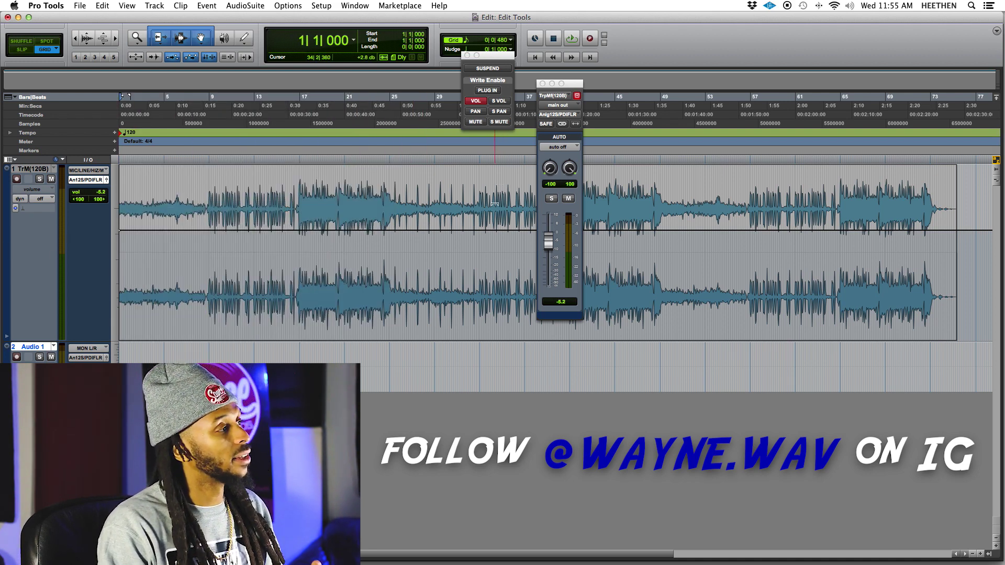
click(32, 189)
click(37, 181)
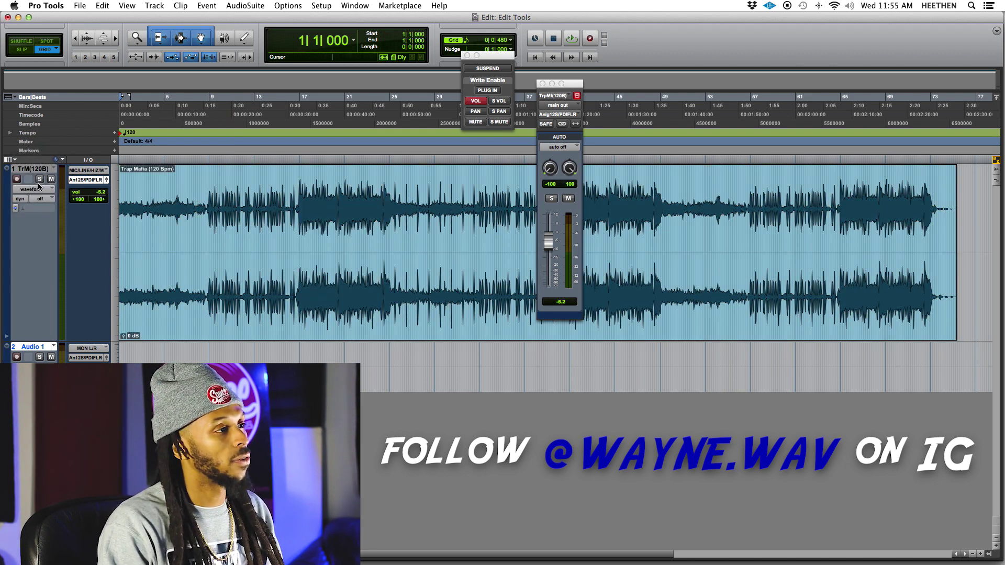